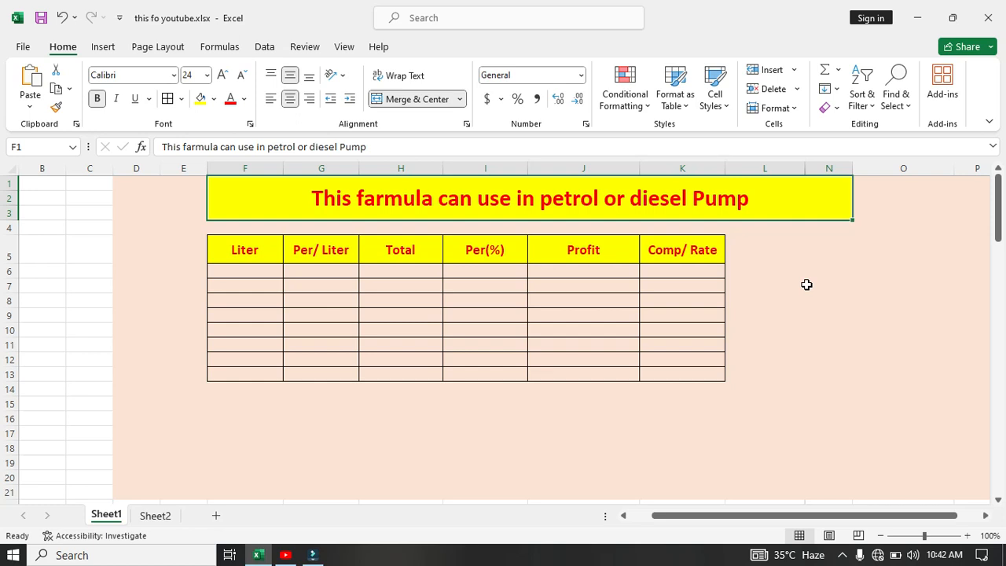
# - Review the pump table's column headings from Per/ Liter through Comp/ Rate and its first empty row
pyautogui.moveTo(757, 516); pyautogui.dragTo(797, 532)
pyautogui.click(792, 357)
pyautogui.click(743, 277)
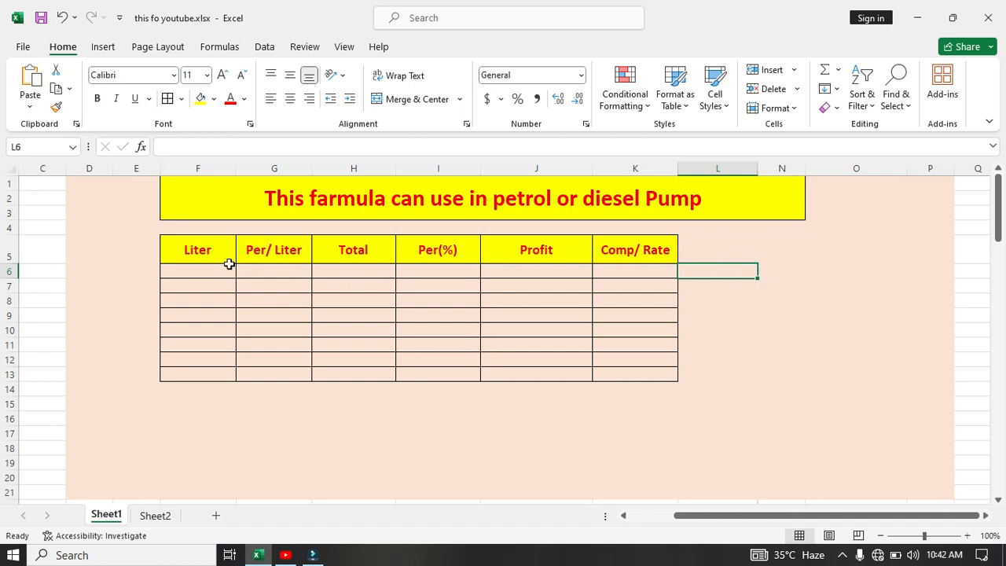
pyautogui.click(293, 248)
pyautogui.click(357, 252)
pyautogui.click(448, 252)
pyautogui.click(537, 257)
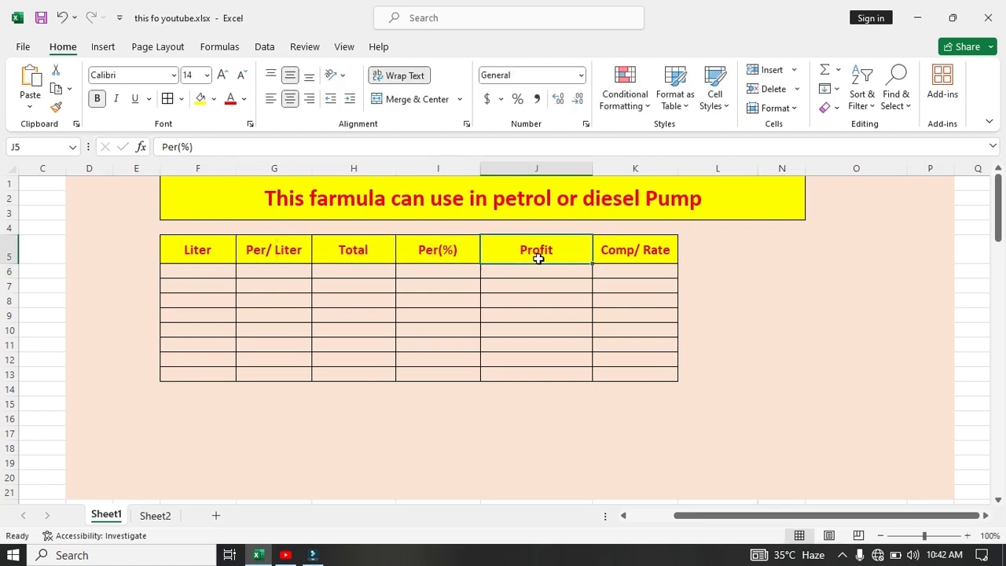
pyautogui.click(624, 252)
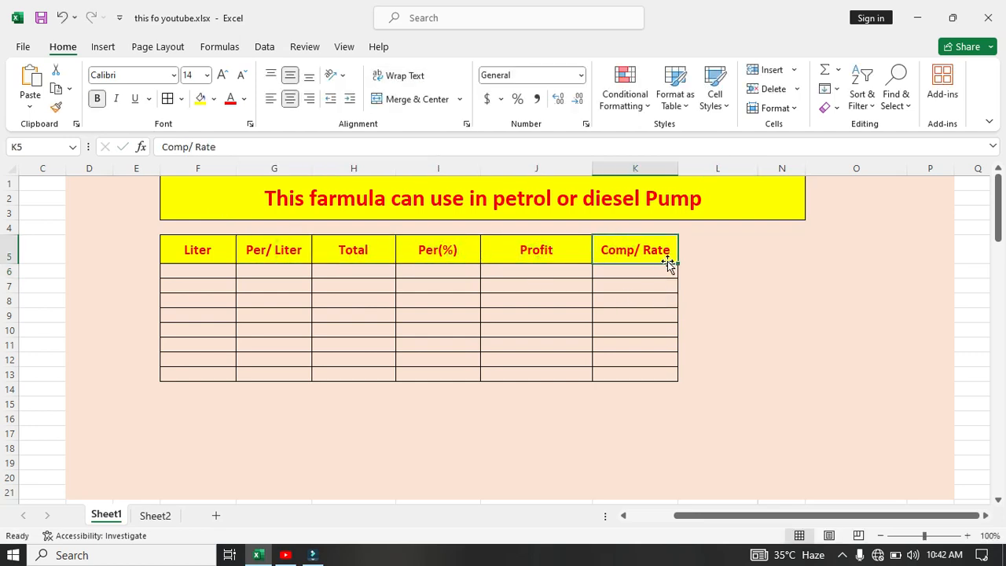
pyautogui.click(744, 245)
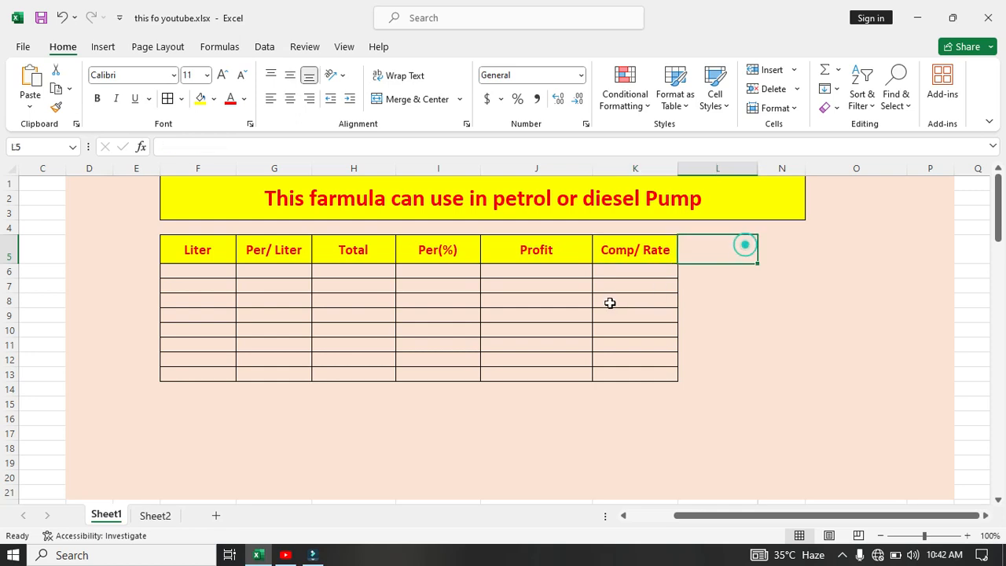
pyautogui.click(222, 277)
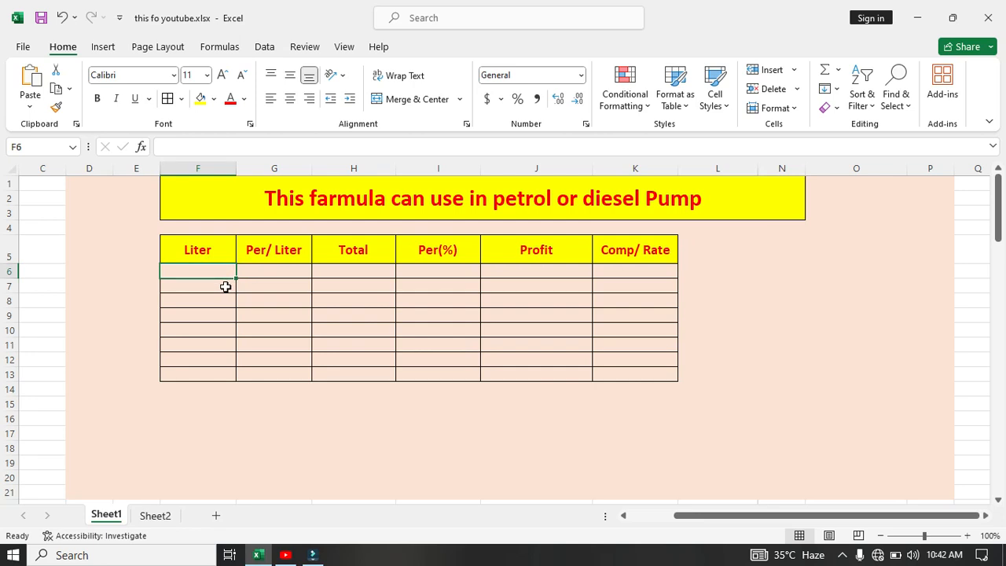
# - Enter the formula =F6*G6 in the Total cell H6 to multiply liters by the per-liter price
pyautogui.click(381, 277)
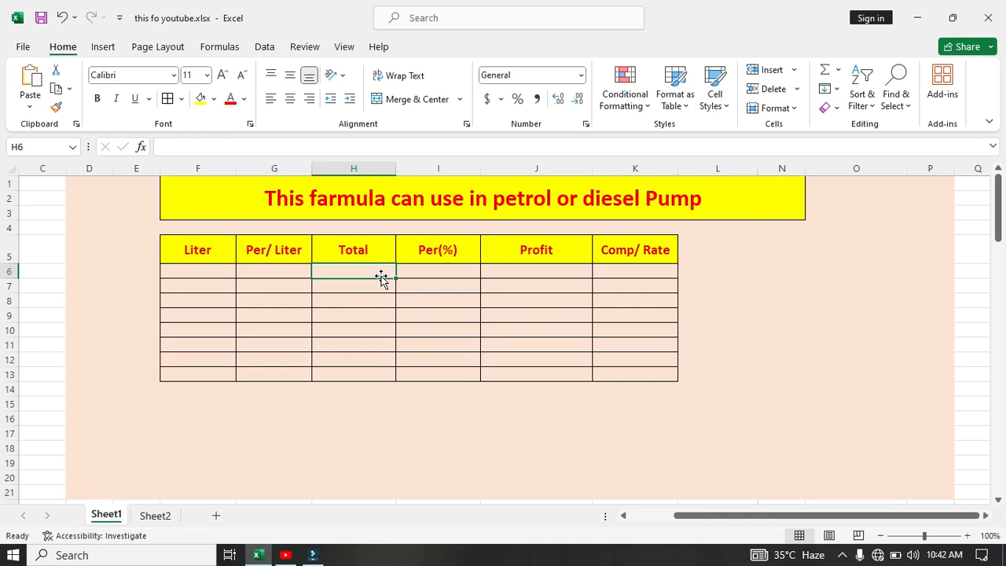
pyautogui.write('=')
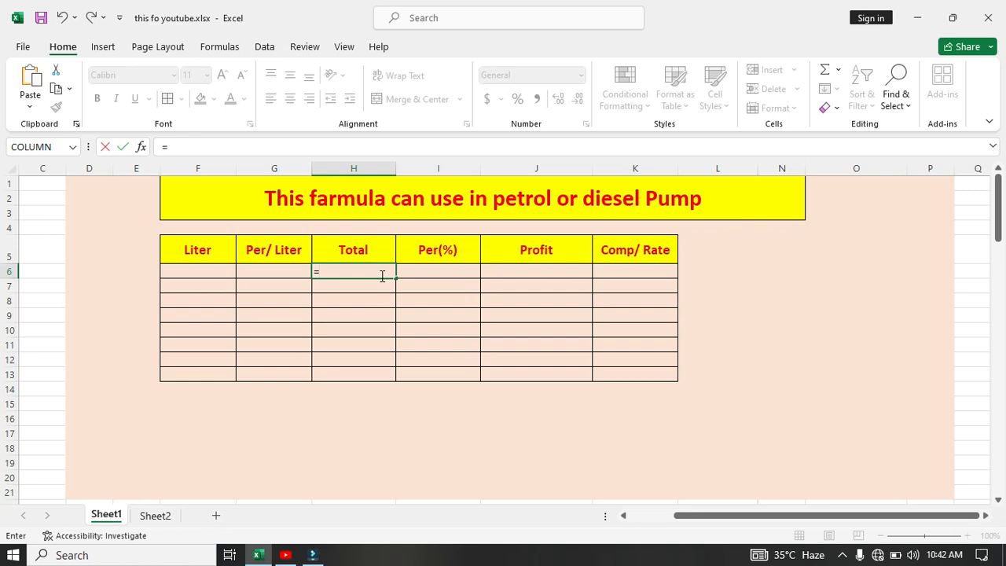
pyautogui.click(215, 271)
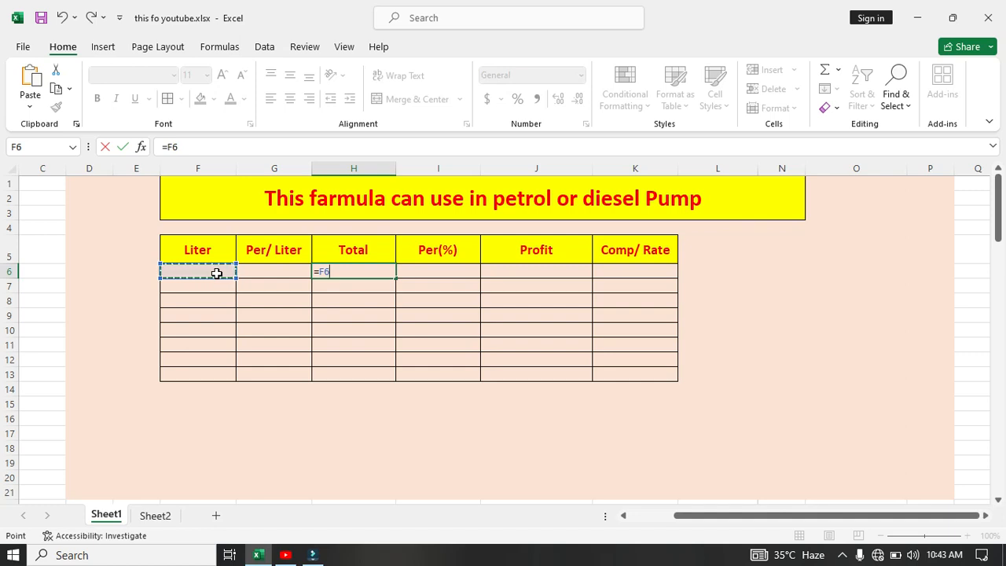
pyautogui.write('*')
pyautogui.click(287, 275)
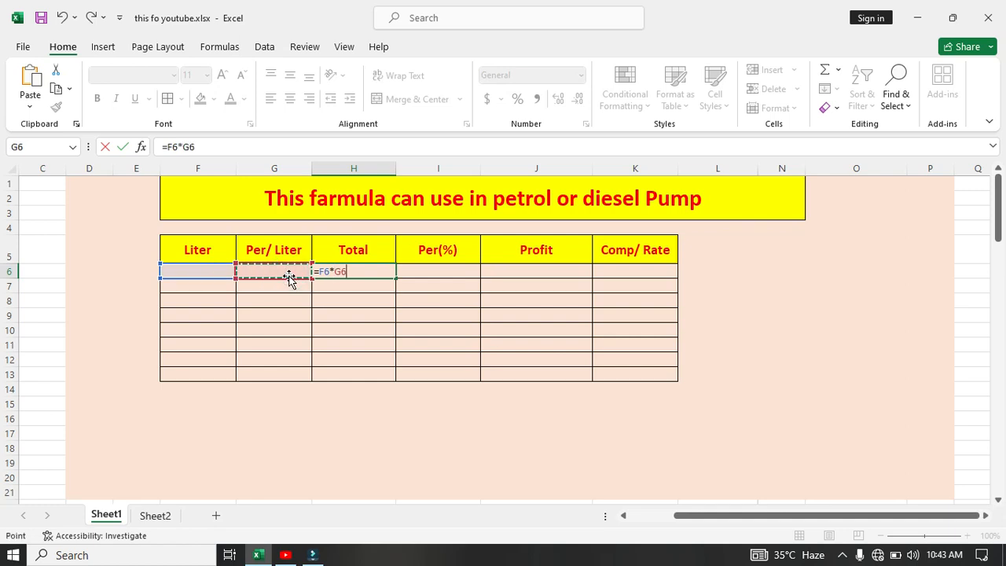
pyautogui.press('Return')
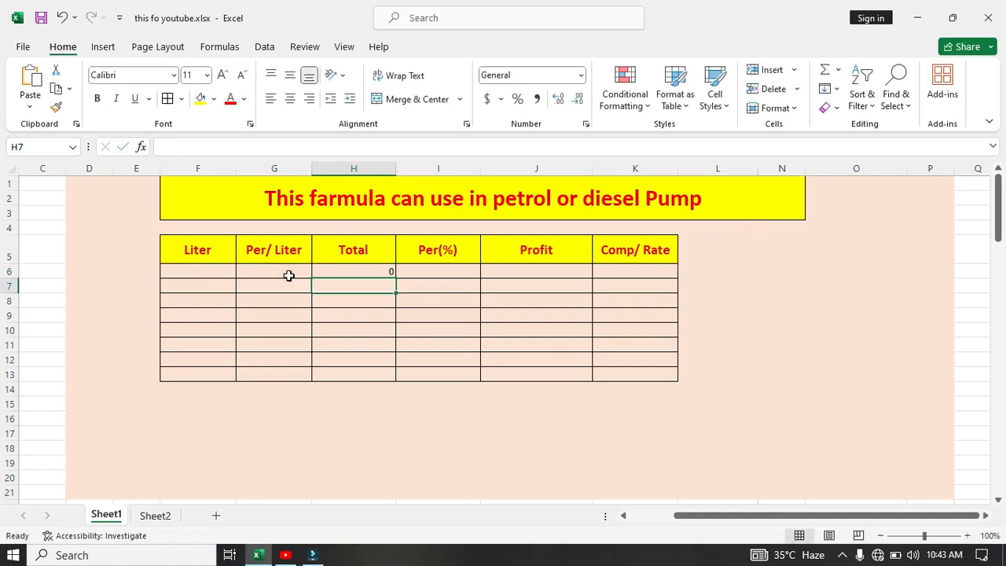
# - Enter the formula =H6*I6/100 in the Profit cell J6 to calculate the percentage of the total
pyautogui.click(524, 268)
pyautogui.write('=')
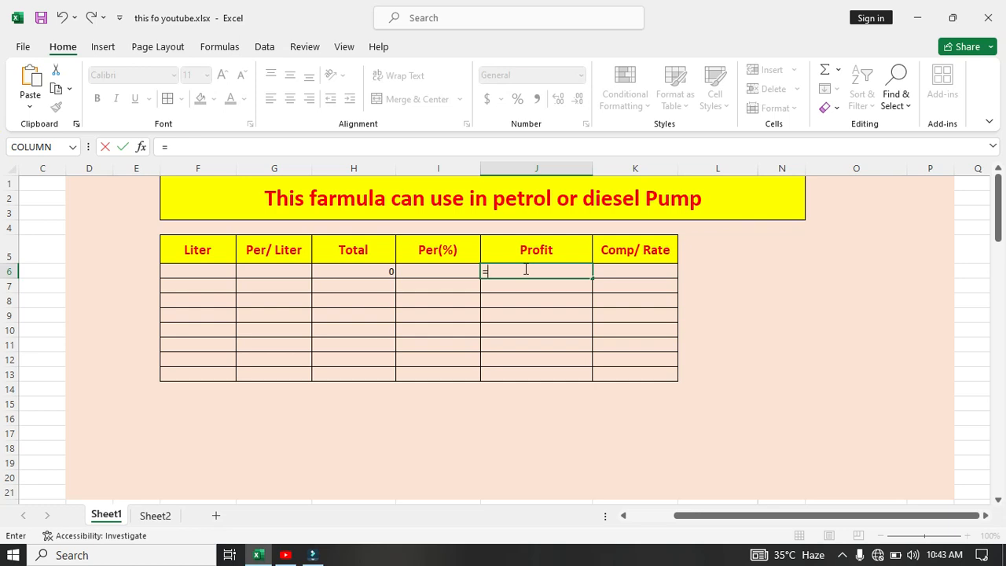
pyautogui.click(369, 271)
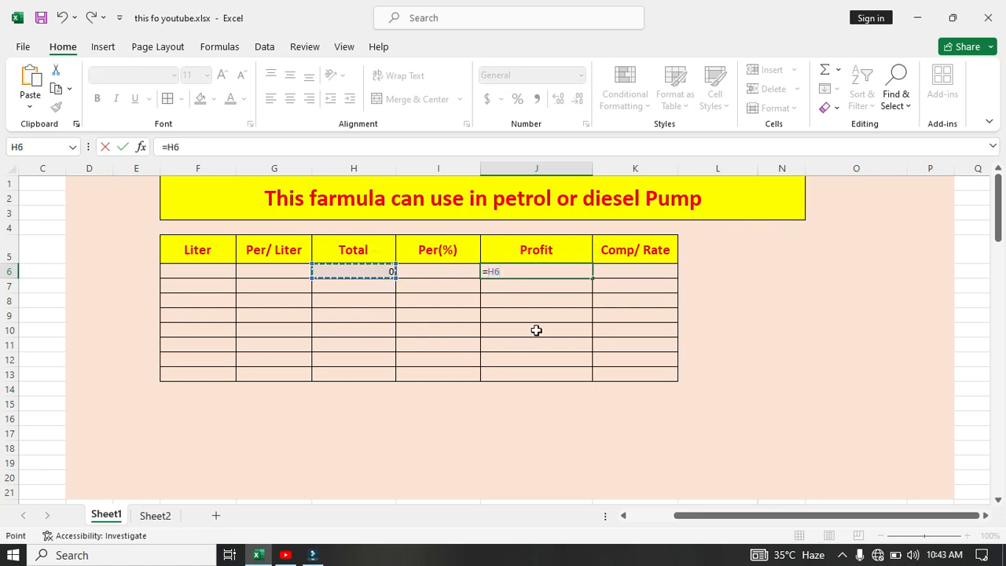
pyautogui.write('*')
pyautogui.click(452, 272)
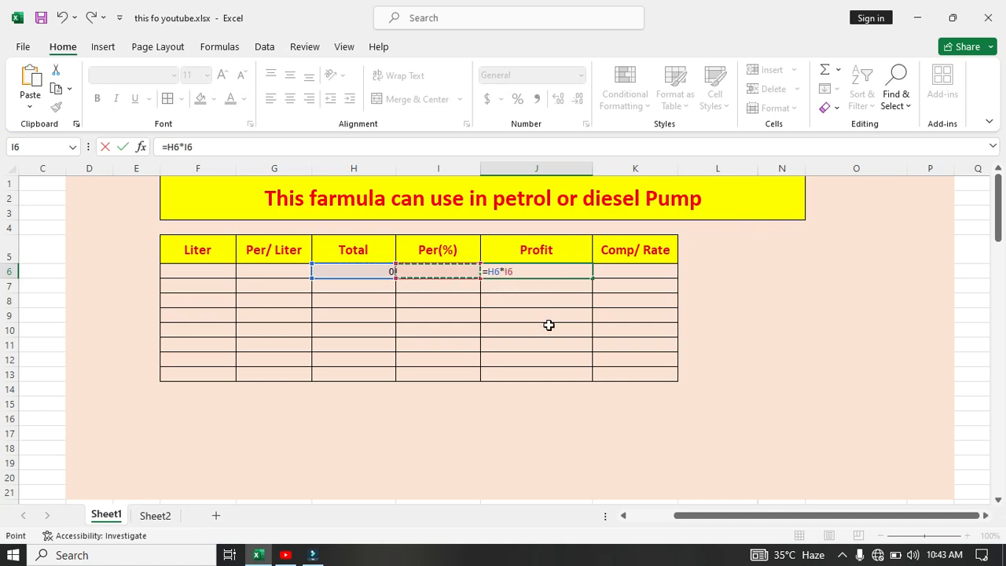
pyautogui.write('/')
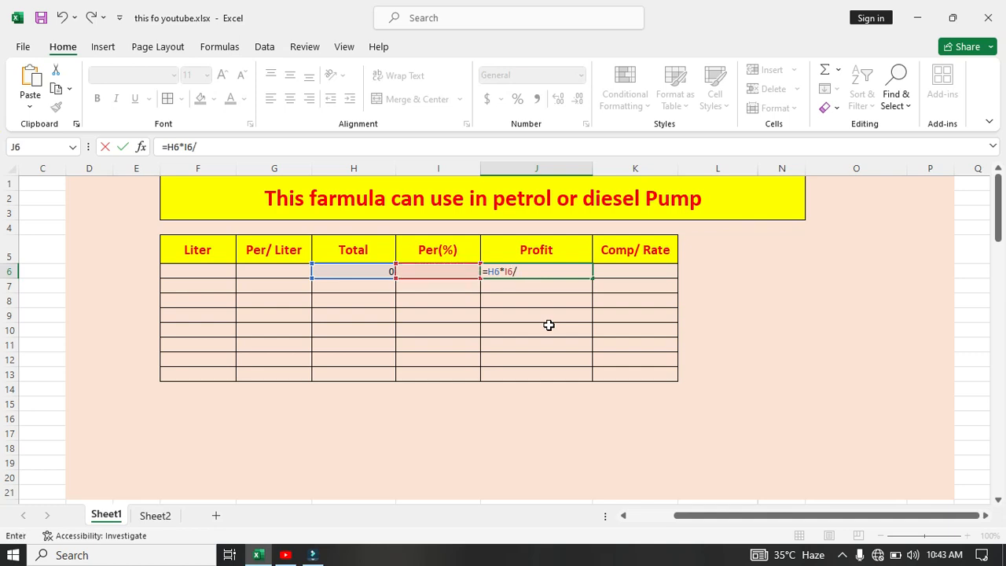
pyautogui.write('100')
pyautogui.press('Return')
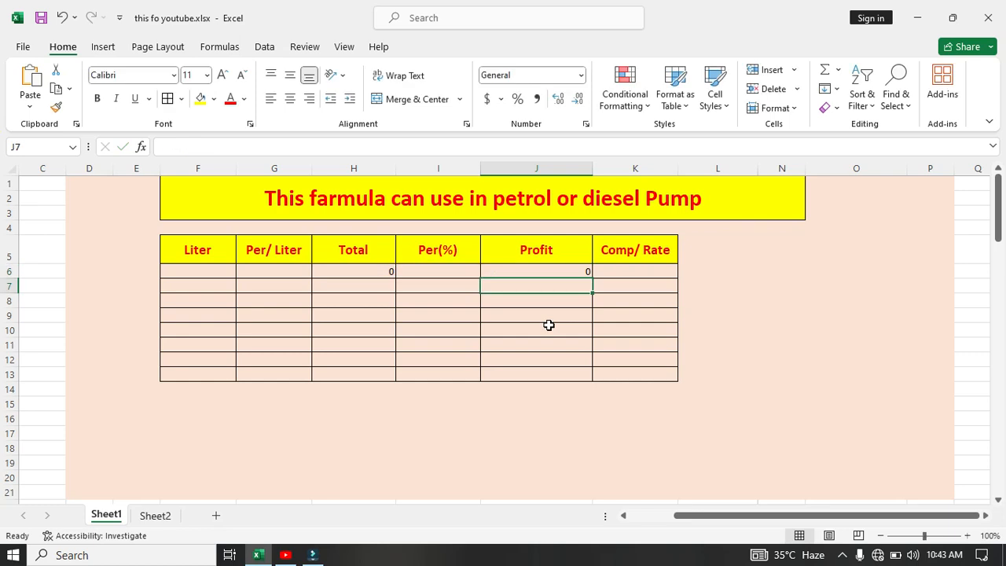
# - Enter the formula =H6-J6 in the Comp/ Rate cell K6 to subtract the profit from the total
pyautogui.click(649, 273)
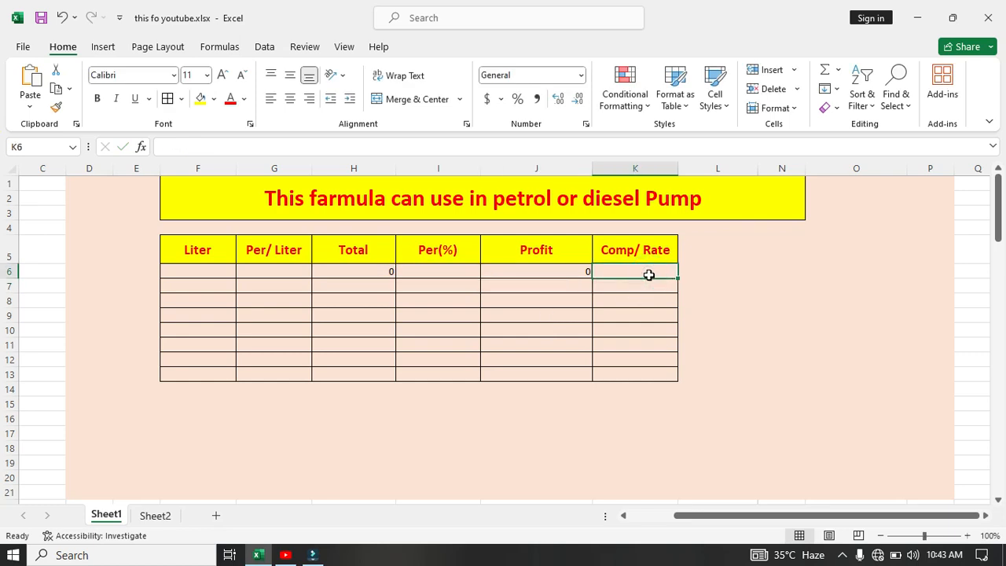
pyautogui.write('=')
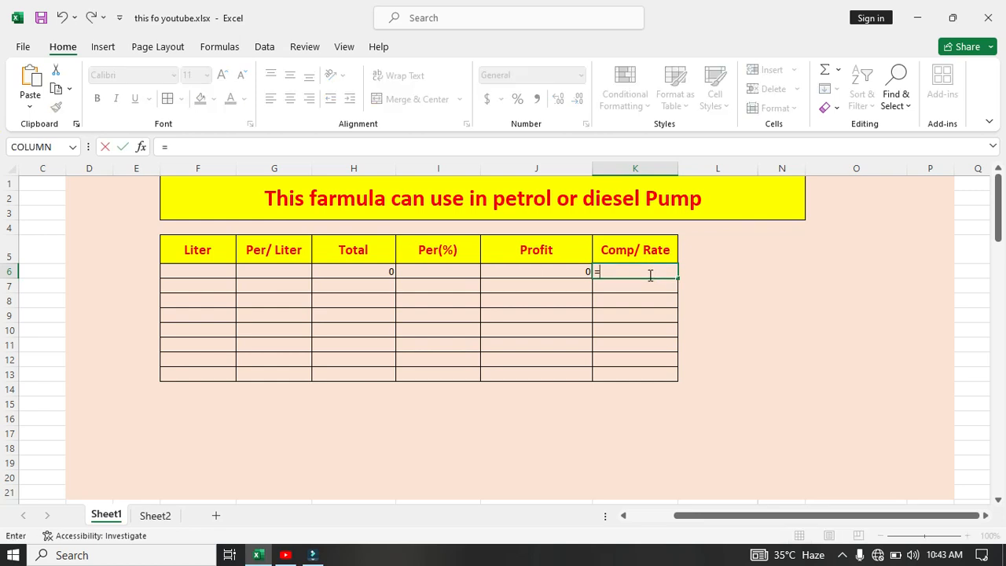
pyautogui.click(359, 272)
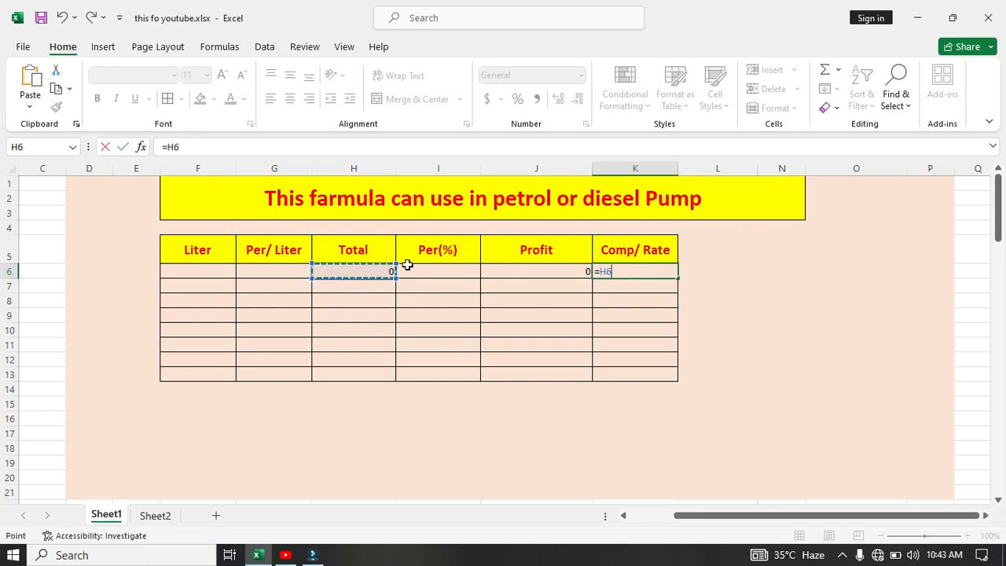
pyautogui.write('-')
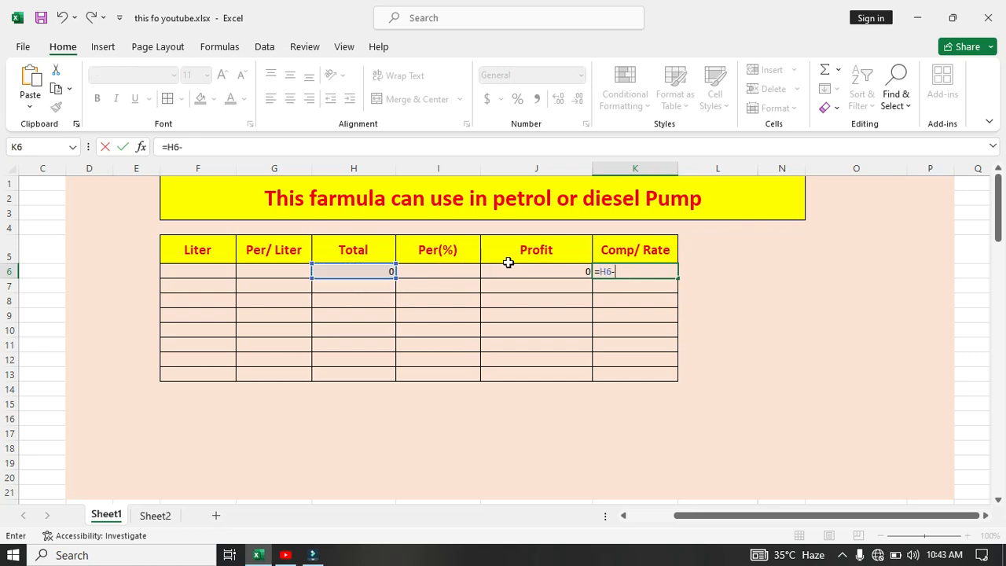
pyautogui.click(545, 272)
pyautogui.press('Return')
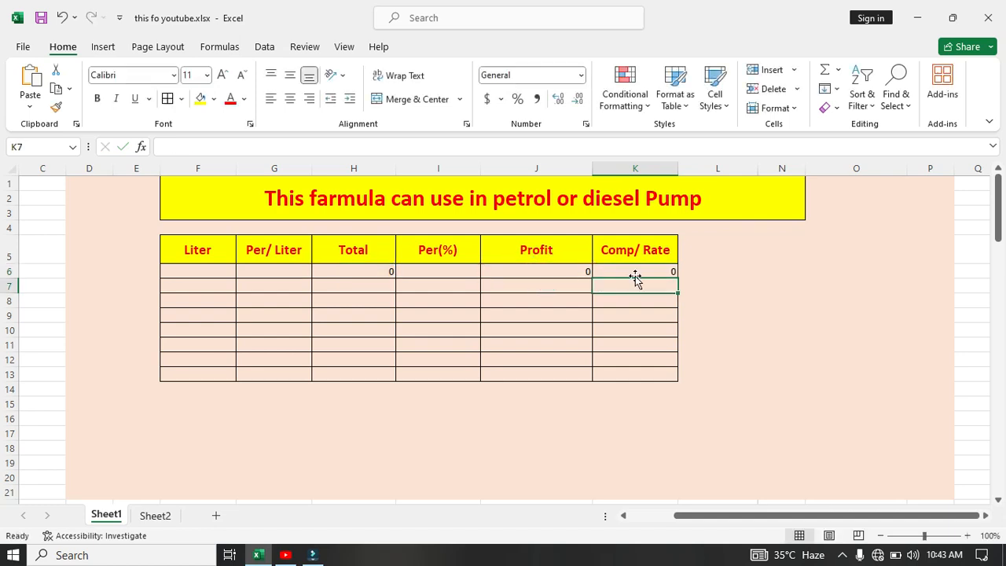
# - Fill the Comp/ Rate, Profit and Total formulas from row 6 down to row 13
pyautogui.click(654, 272)
pyautogui.moveTo(676, 280); pyautogui.dragTo(666, 378)
pyautogui.click(559, 321)
pyautogui.click(570, 276)
pyautogui.moveTo(593, 279); pyautogui.dragTo(591, 378)
pyautogui.click(425, 304)
pyautogui.click(381, 272)
pyautogui.moveTo(395, 278); pyautogui.dragTo(395, 383)
pyautogui.click(445, 315)
pyautogui.click(383, 360)
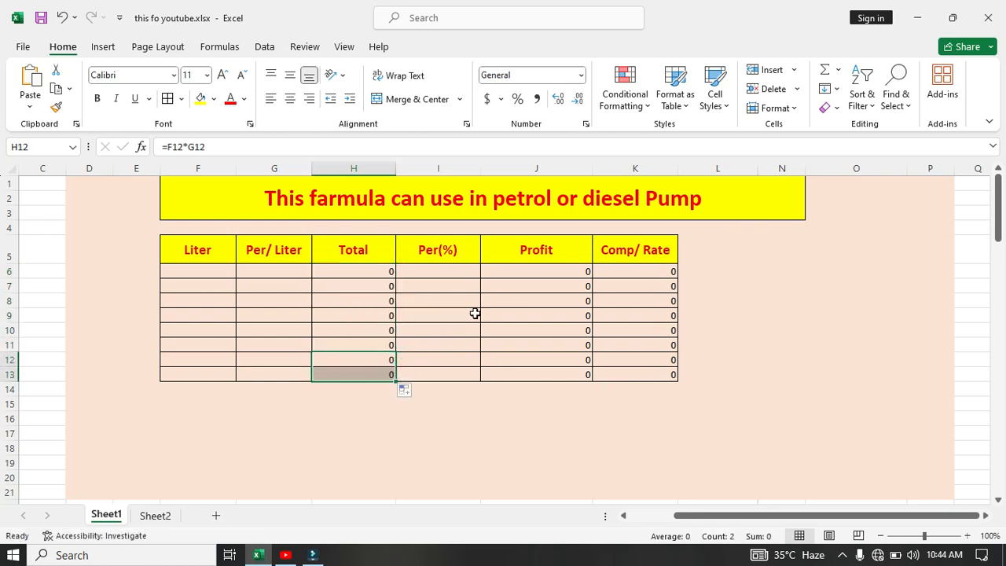
pyautogui.click(474, 313)
# - Enter 50 as the Liter value and 300 as the Per/ Liter price in row 6
pyautogui.click(220, 275)
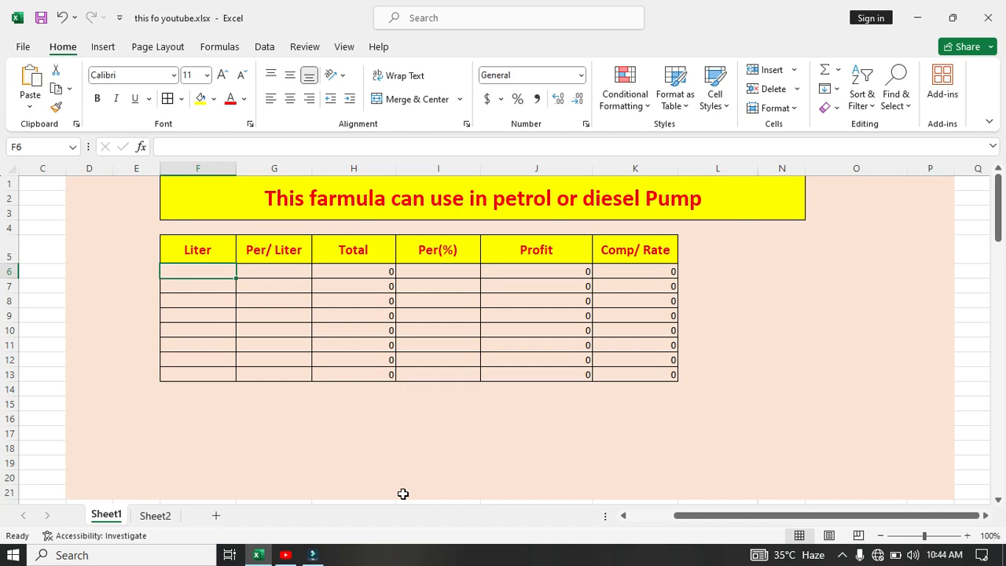
pyautogui.write('50')
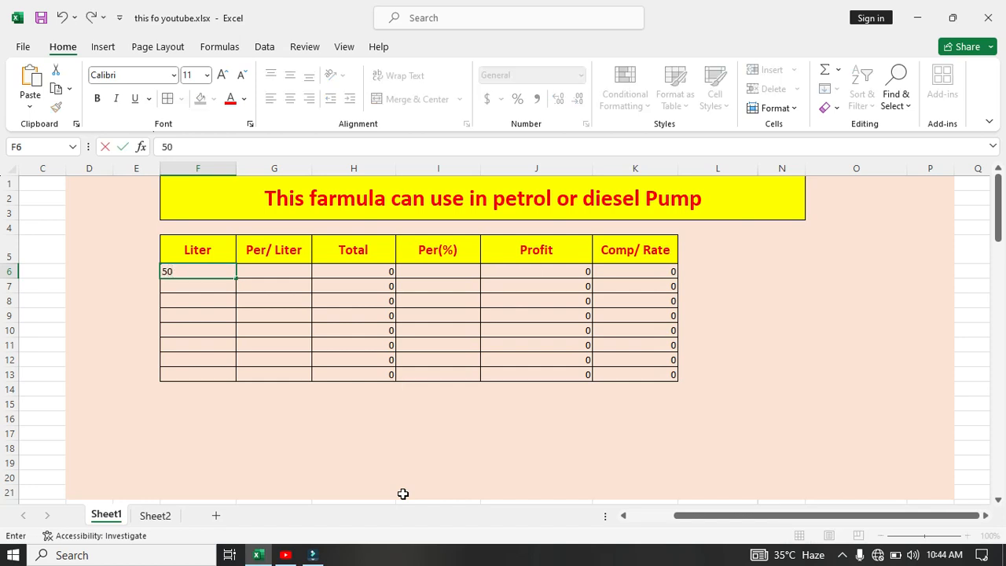
pyautogui.press('Tab')
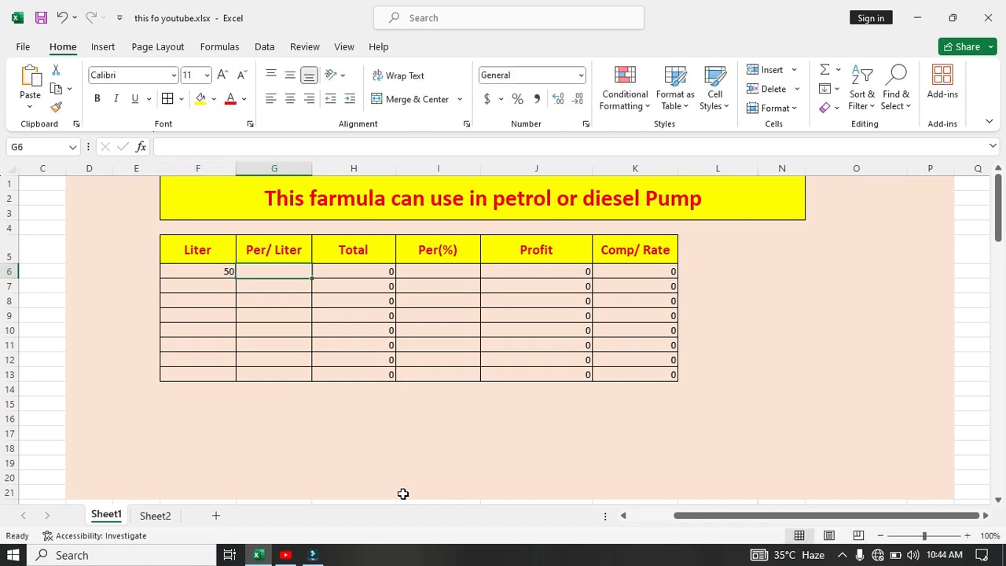
pyautogui.write('300')
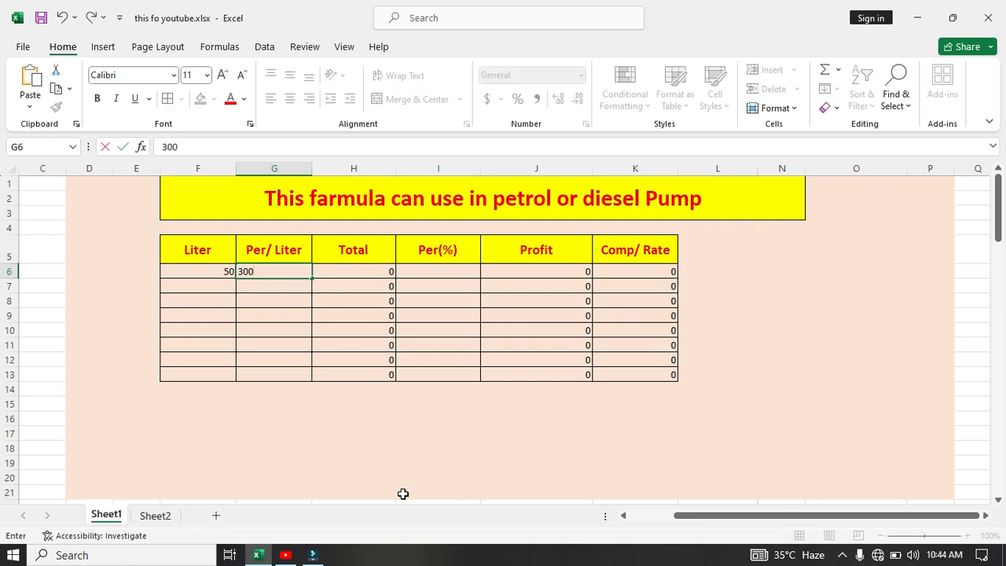
pyautogui.press('Return')
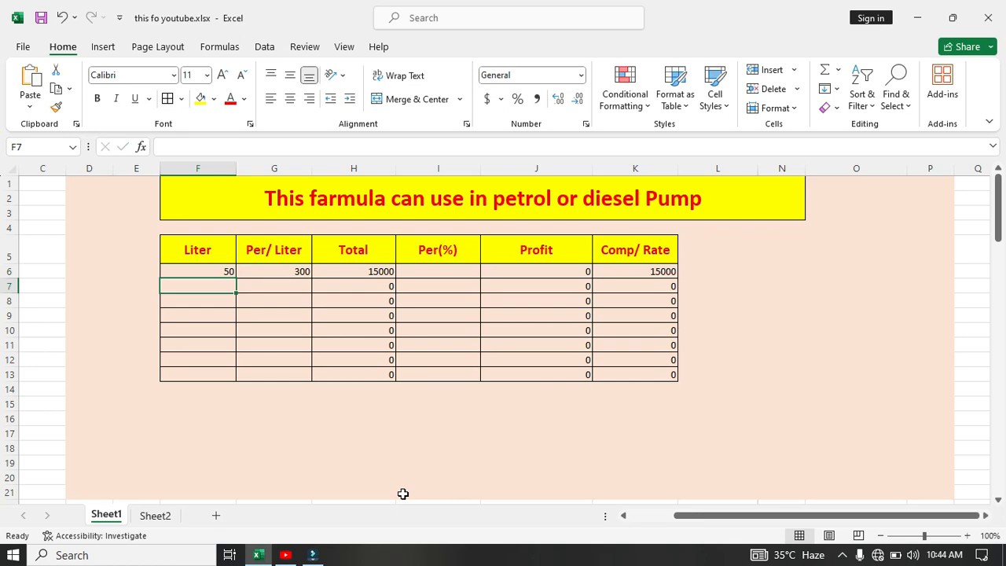
# - Set the Per(%) value in cell I6 to 10
pyautogui.press('Right')
pyautogui.press('Right')
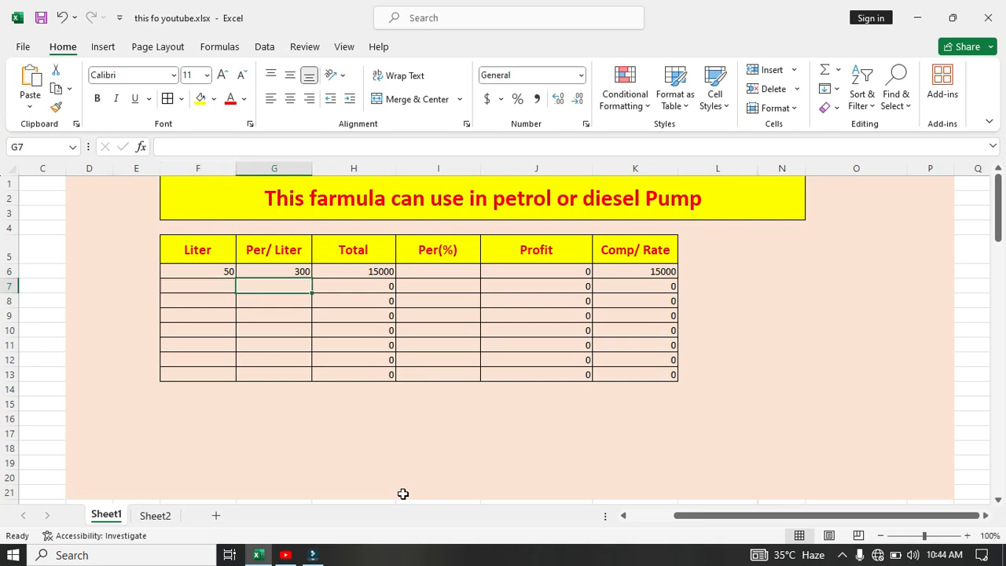
pyautogui.press('Up')
pyautogui.press('Right')
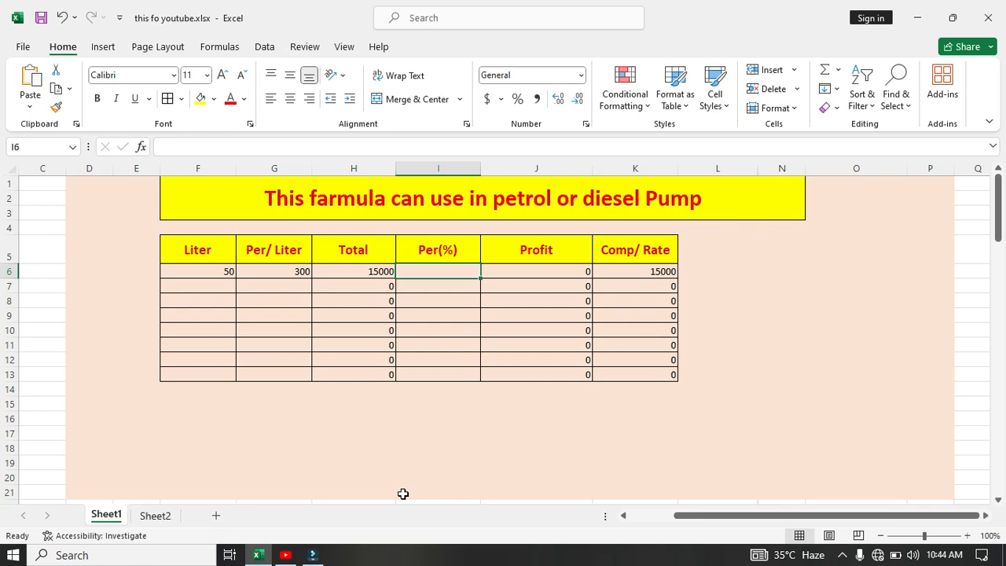
pyautogui.write('19')
pyautogui.press('BackSpace')
pyautogui.write('0')
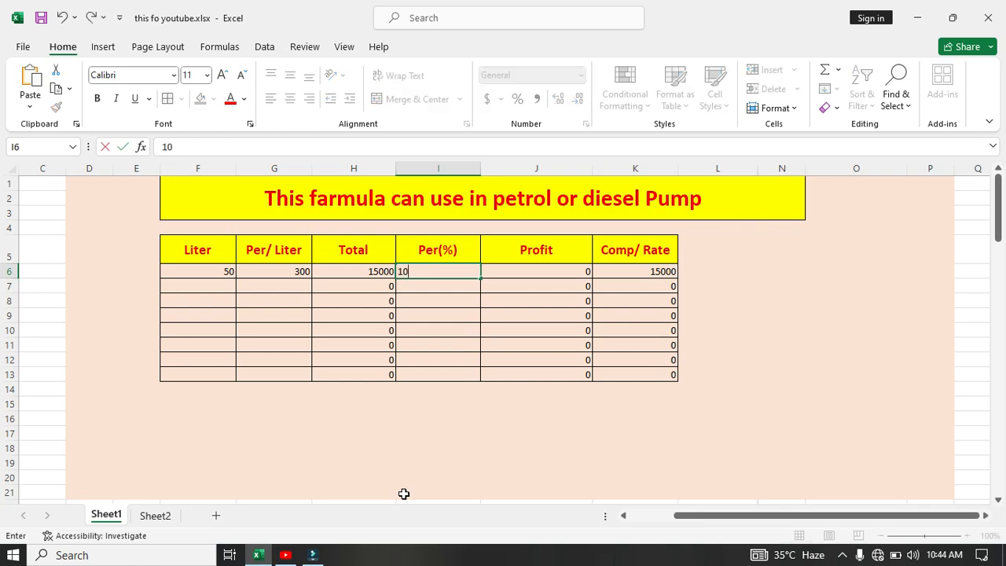
pyautogui.press('Return')
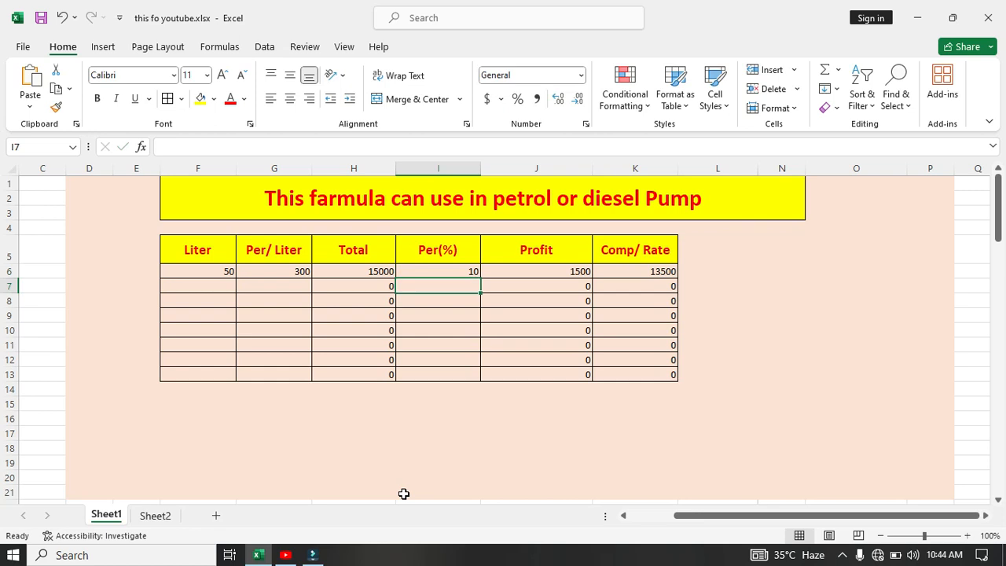
# - Enter 3000 as the Liter value and 330 as the Per/ Liter price in row 7
pyautogui.press('Left')
pyautogui.press('Left')
pyautogui.press('Left')
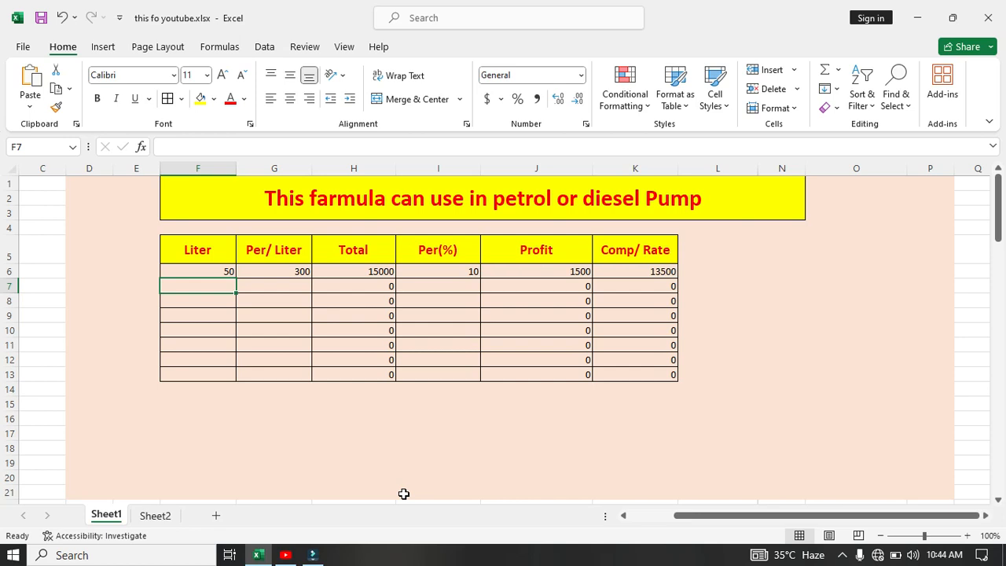
pyautogui.write('3000')
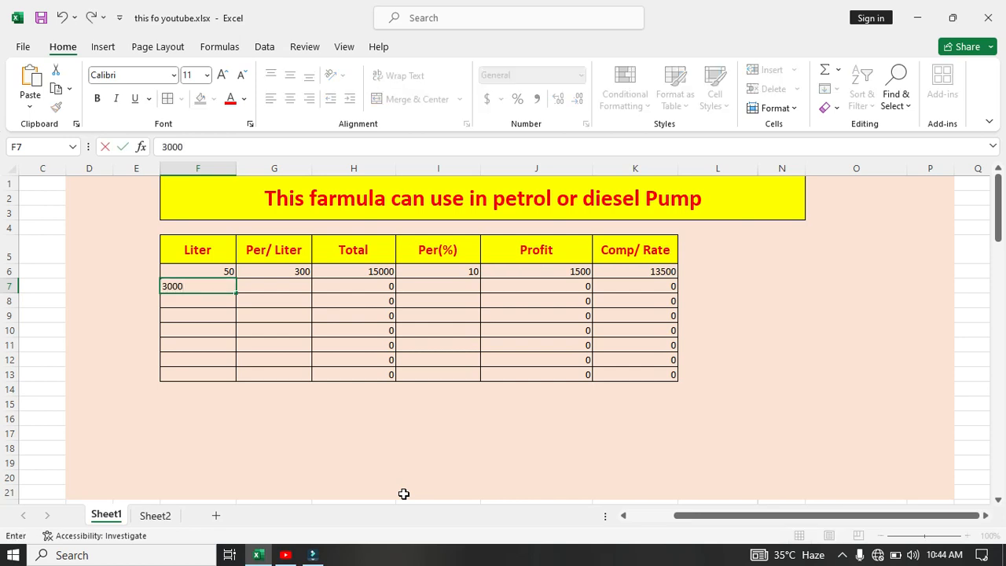
pyautogui.press('Tab')
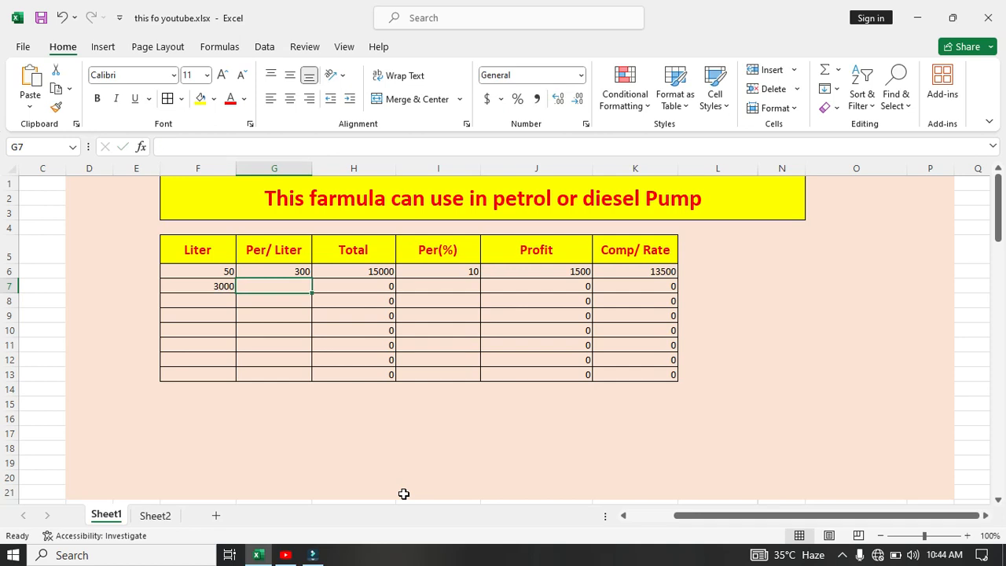
pyautogui.write('3')
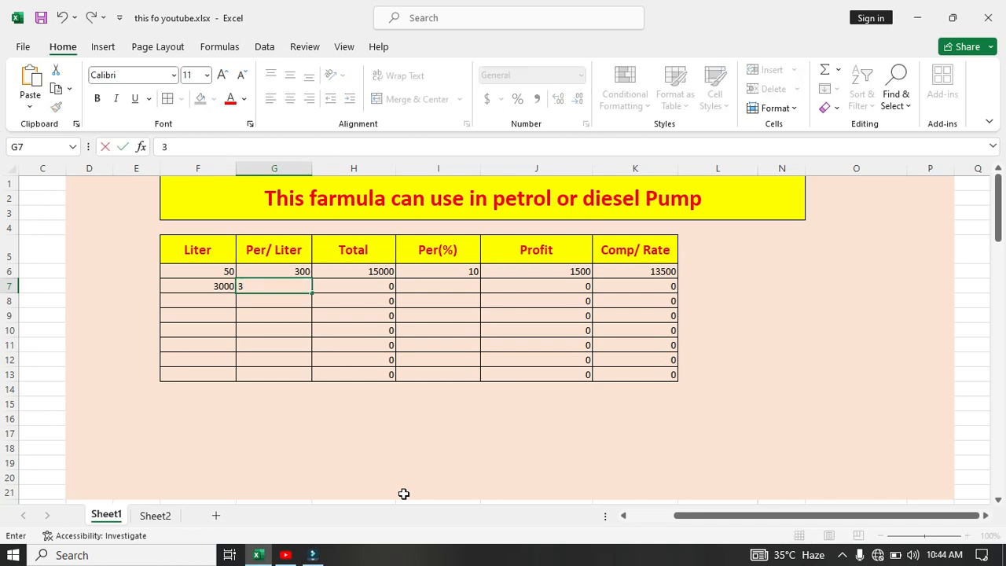
pyautogui.write('30')
pyautogui.press('Return')
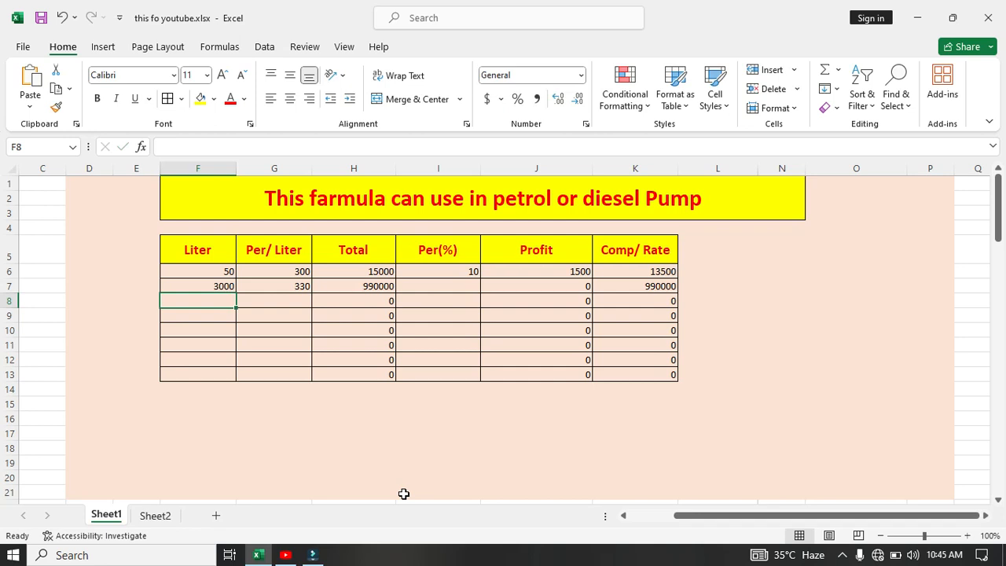
# - Set the Per(%) value in cell I7 to 20
pyautogui.press('Right')
pyautogui.press('Right')
pyautogui.press('Right')
pyautogui.press('Up')
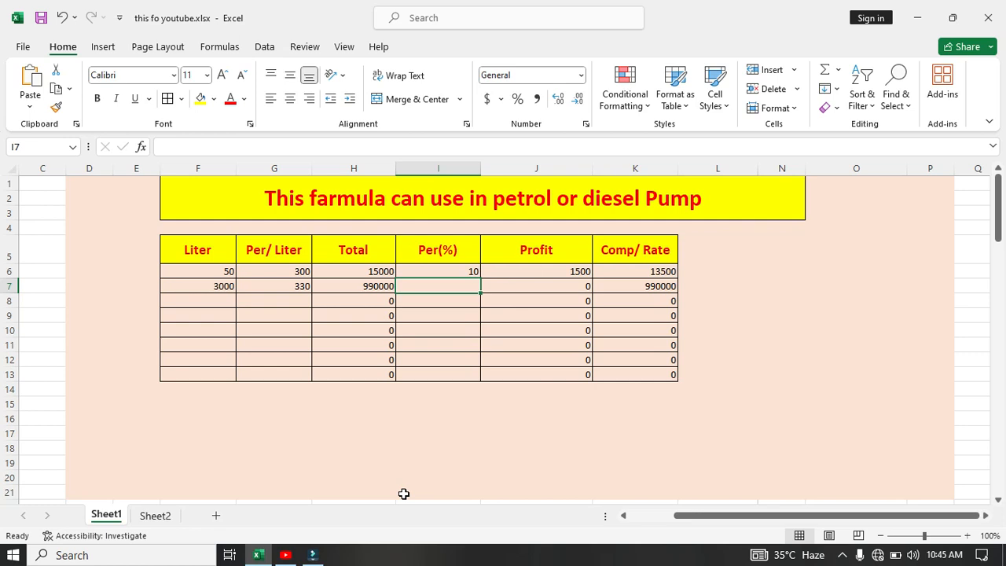
pyautogui.write('20')
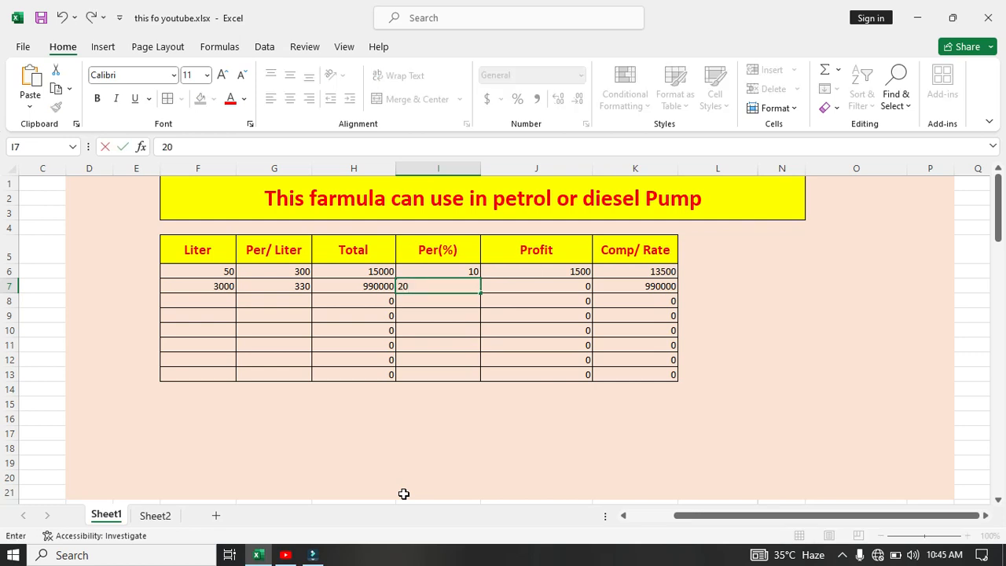
pyautogui.press('Return')
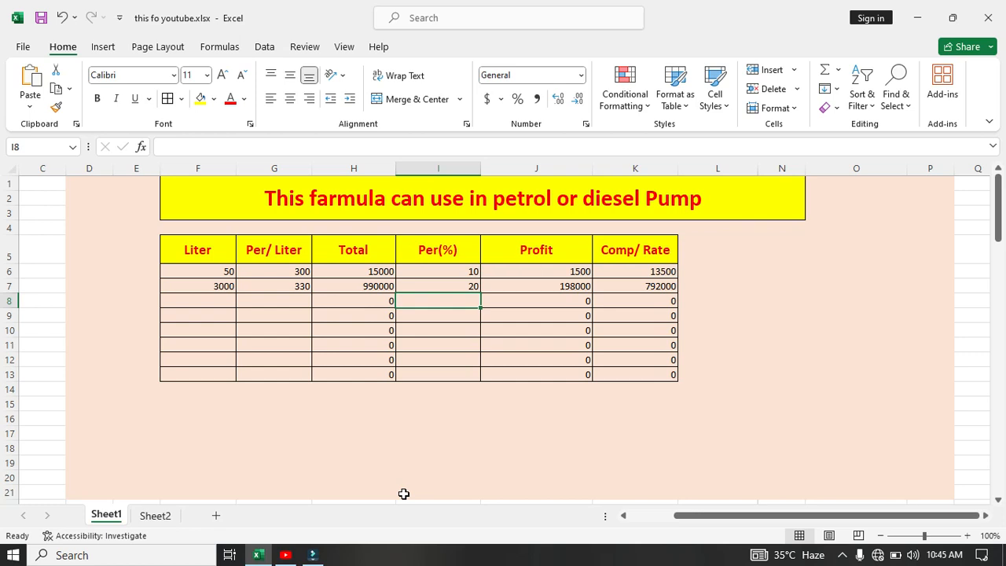
# - Examine the calculated Profit and Comp/ Rate results in row 7
pyautogui.click(704, 300)
pyautogui.click(697, 276)
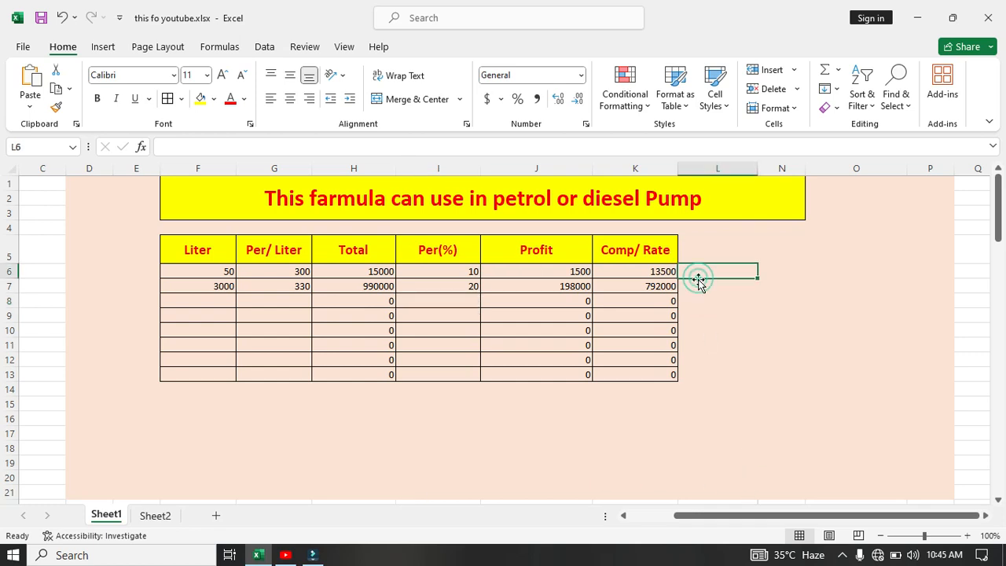
pyautogui.click(698, 288)
pyautogui.click(412, 420)
pyautogui.click(412, 420)
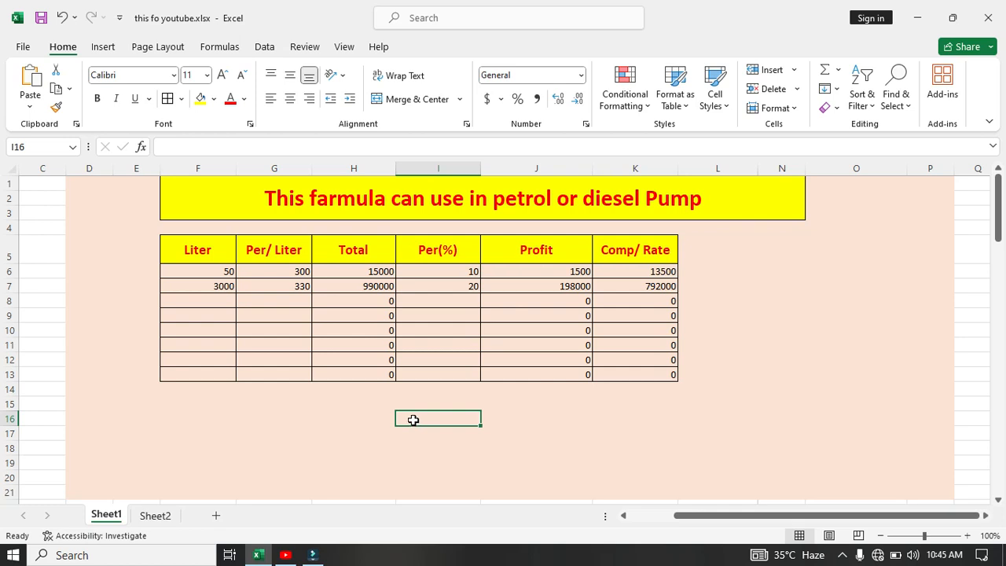
pyautogui.click(569, 286)
pyautogui.click(684, 286)
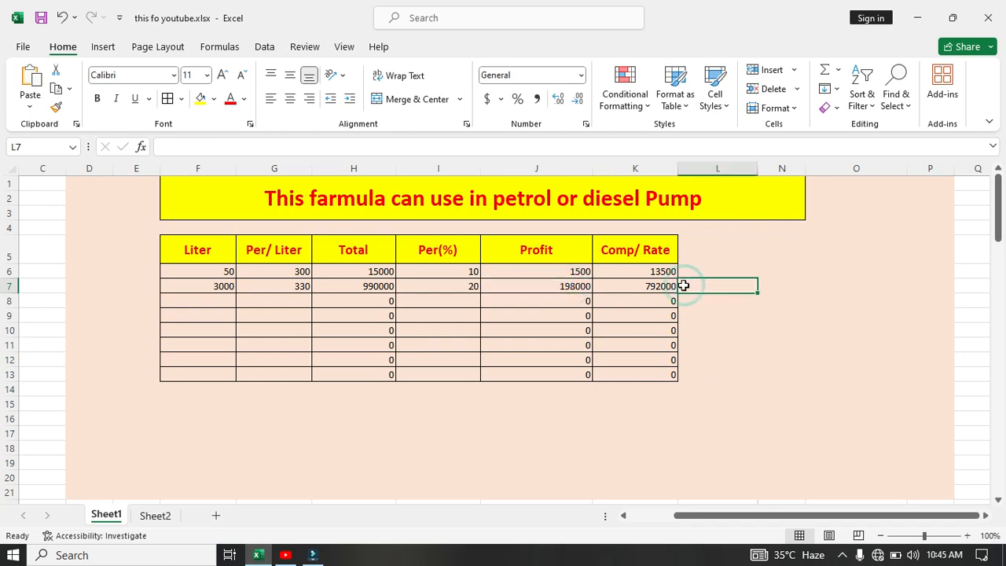
pyautogui.click(658, 286)
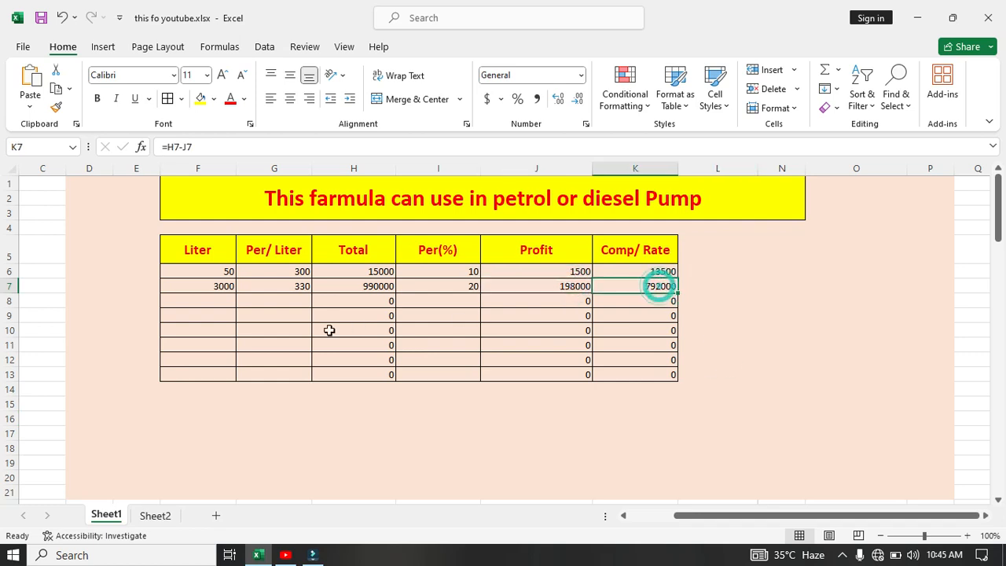
# - Fill row 8 with 2 as the Liter value, 320 as the Per/ Liter price and 10 as the Per(%) value
pyautogui.click(221, 302)
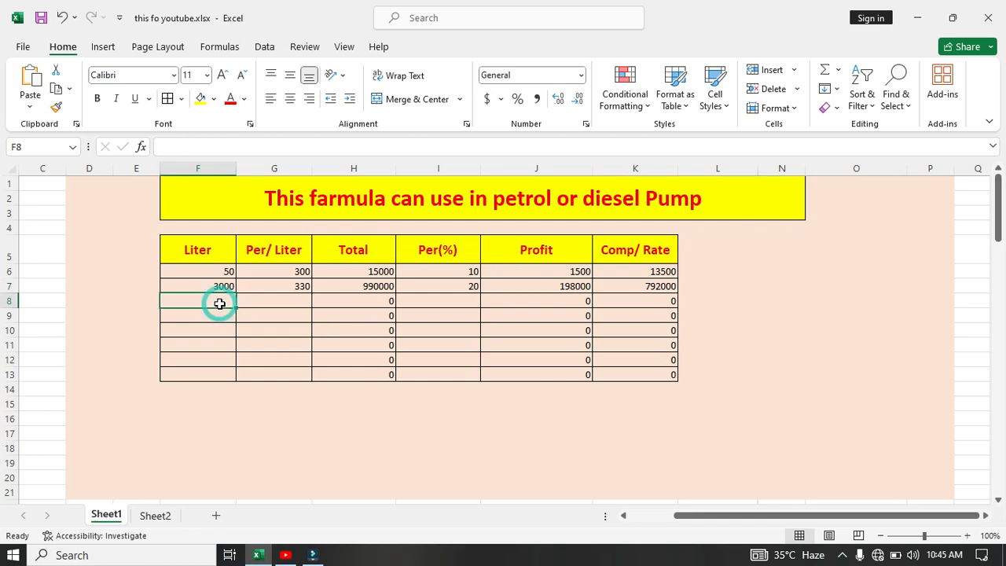
pyautogui.write('2')
pyautogui.press('Tab')
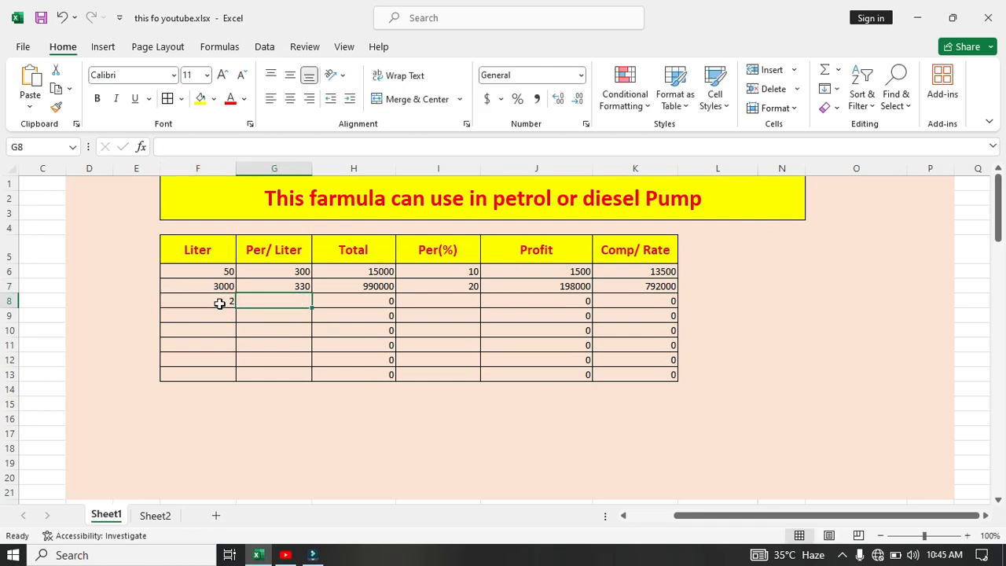
pyautogui.write('3')
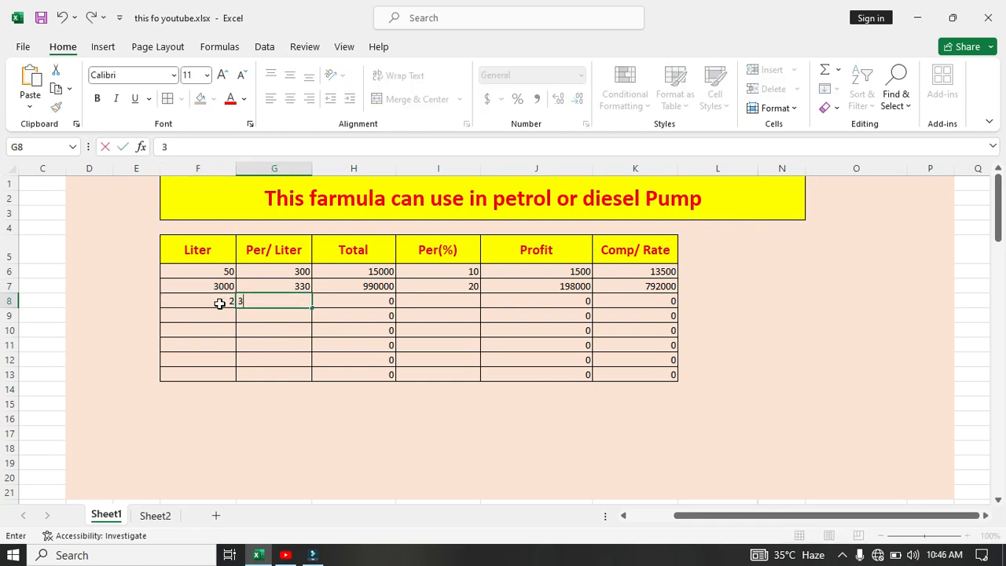
pyautogui.write('20')
pyautogui.press('Tab')
pyautogui.press('Tab')
pyautogui.write('10')
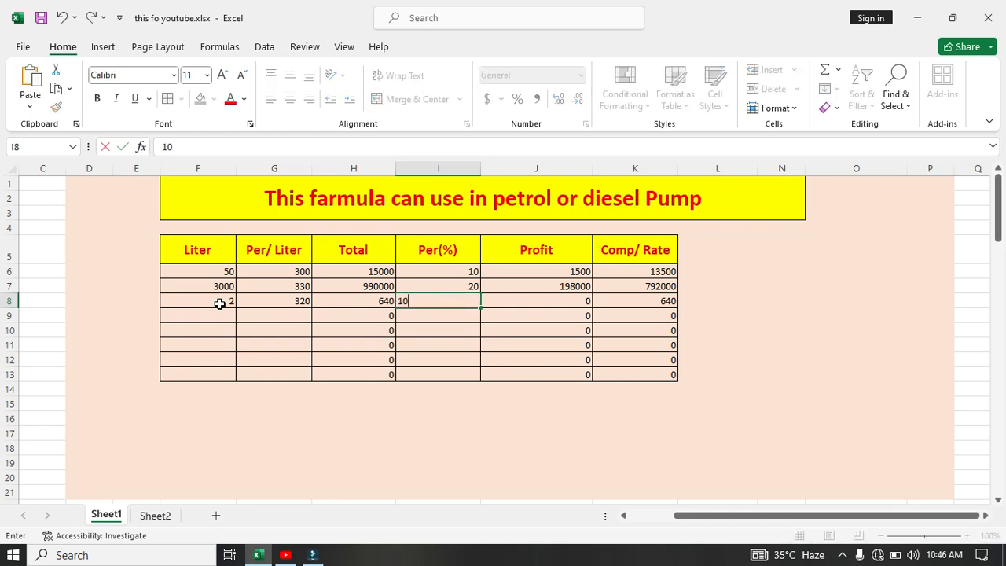
pyautogui.press('Return')
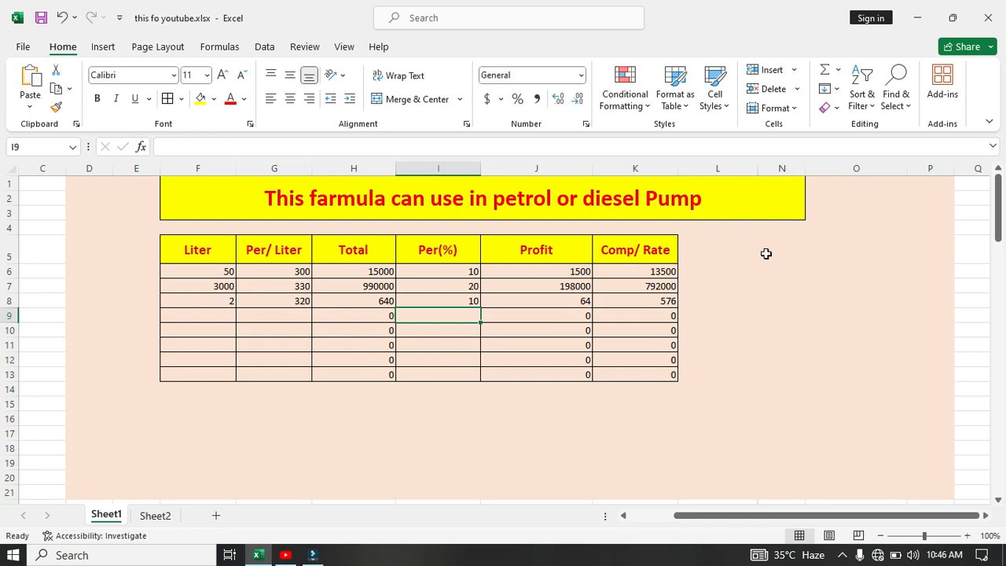
# - Review the table's column headings one by one, from Comp/ Rate back to Per/ Liter
pyautogui.click(766, 252)
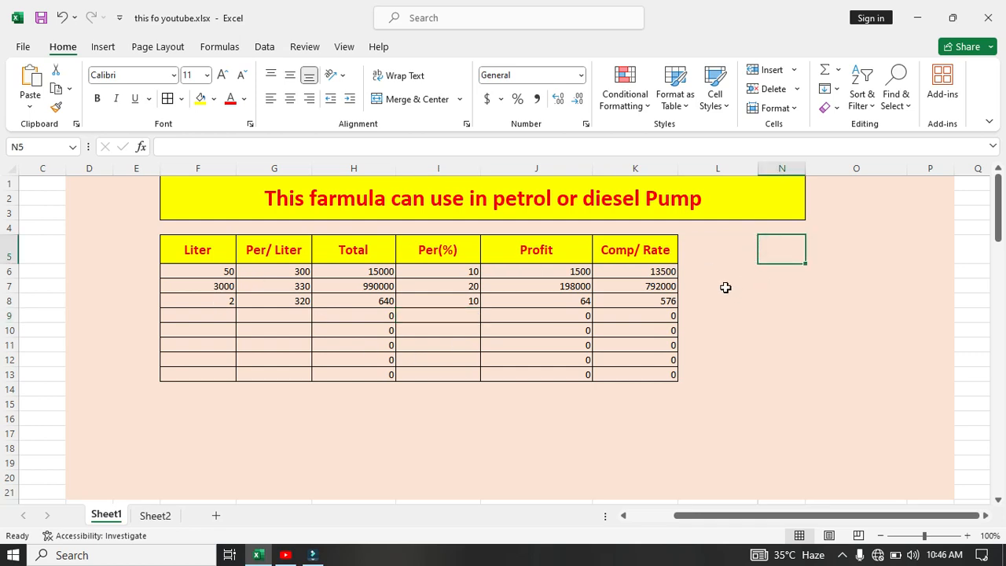
pyautogui.click(718, 268)
pyautogui.click(638, 258)
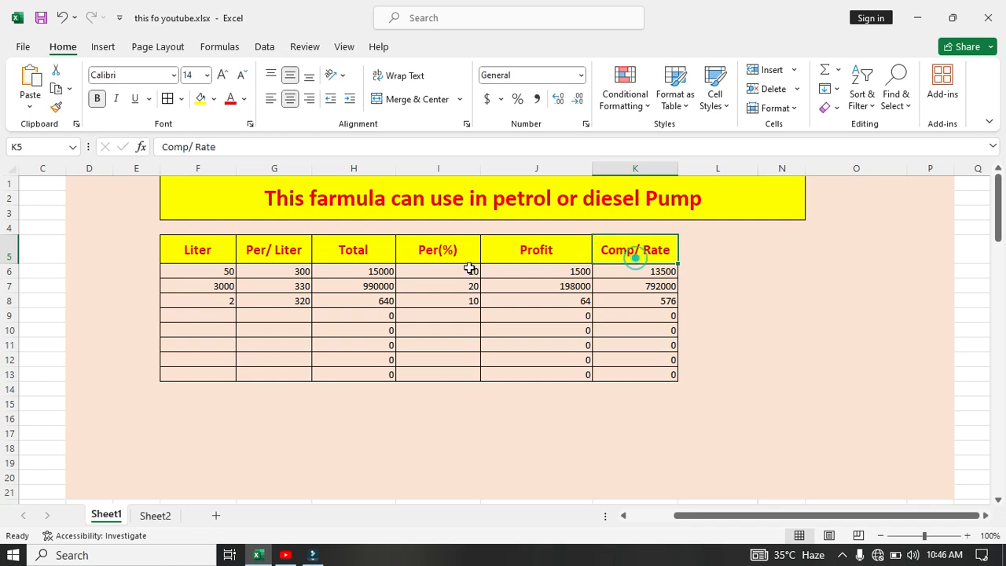
pyautogui.click(525, 254)
pyautogui.click(448, 255)
pyautogui.click(359, 253)
pyautogui.click(277, 253)
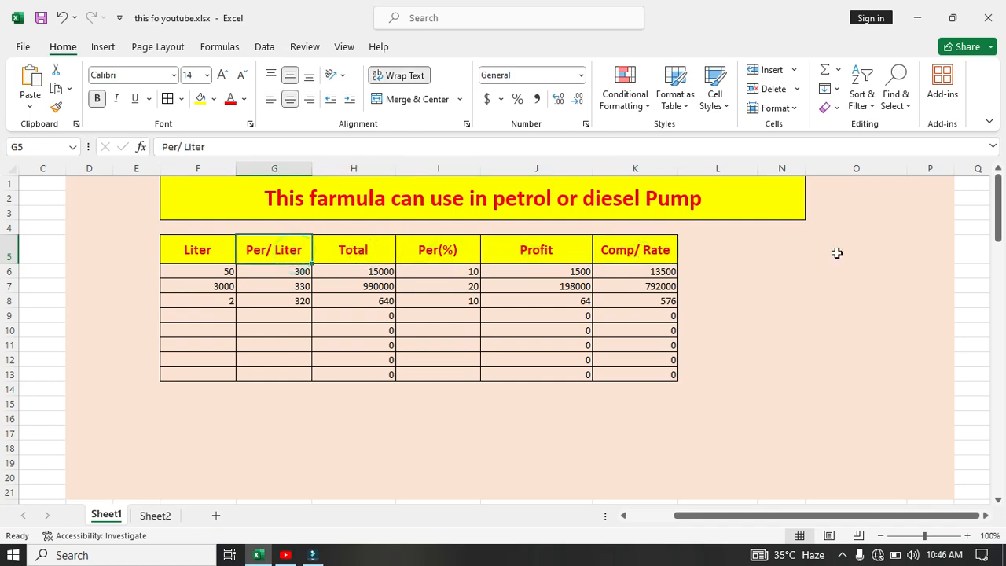